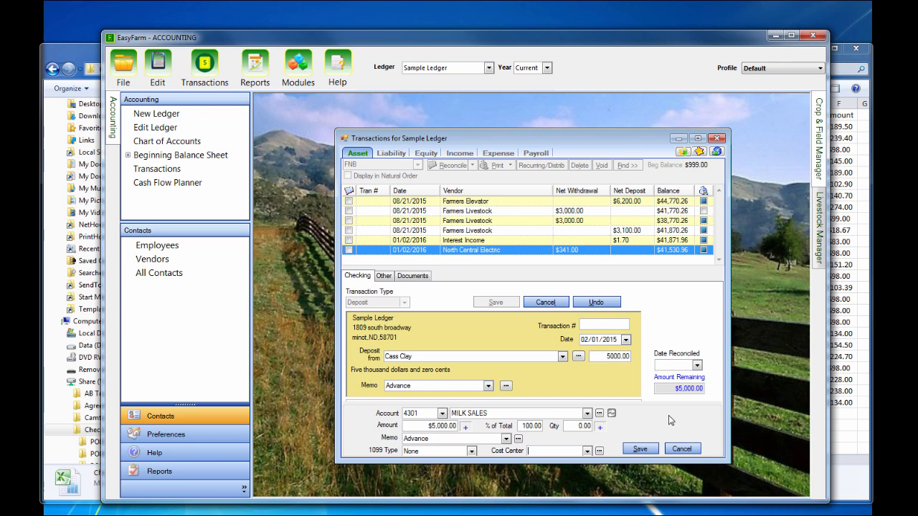
# Assign the Dairy cost center to the milk sales line, treat it as an advance, and save the deposit.
pyautogui.write('Dairy')
pyautogui.press('Tab')
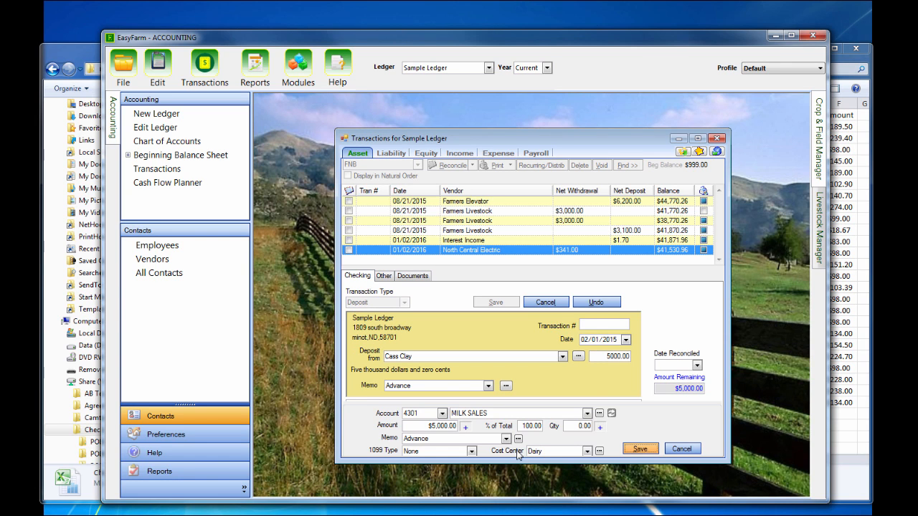
pyautogui.click(639, 448)
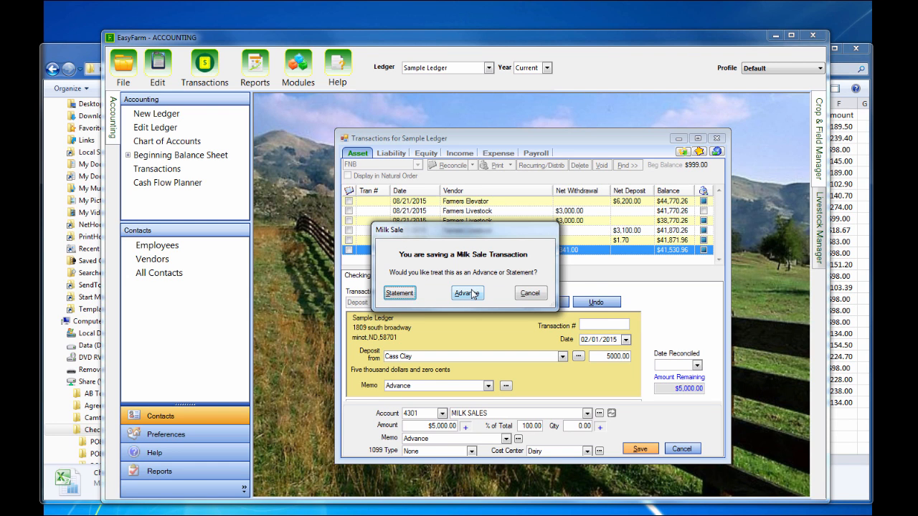
pyautogui.click(472, 293)
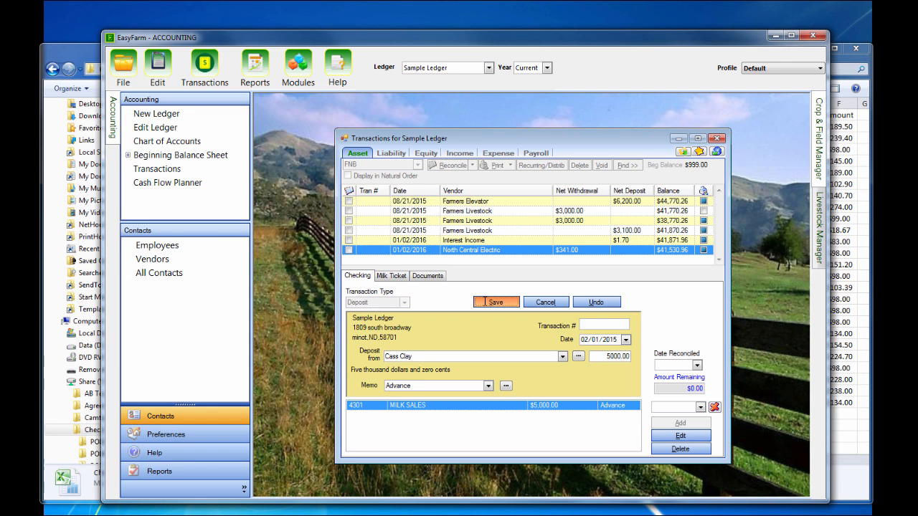
pyautogui.click(486, 301)
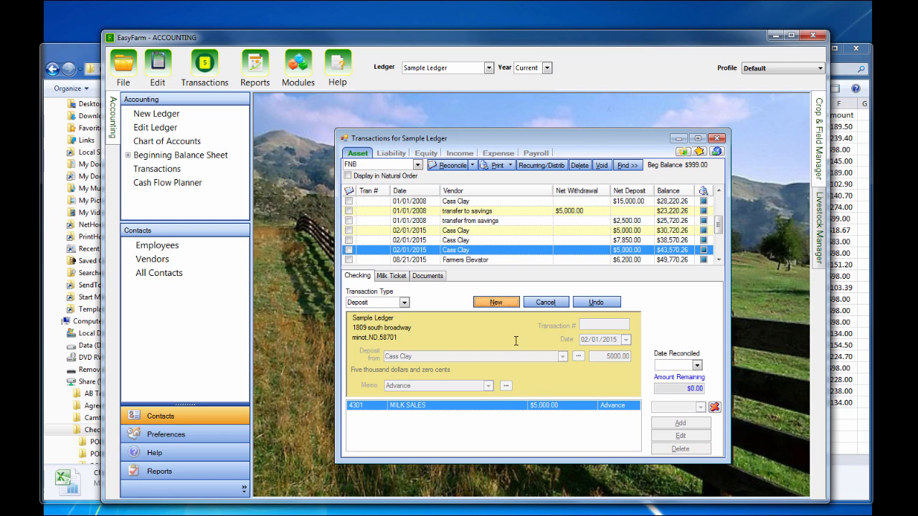
# Start a new deposit from Cass Clay for 7850 with the memo "Milk sales".
pyautogui.click(496, 302)
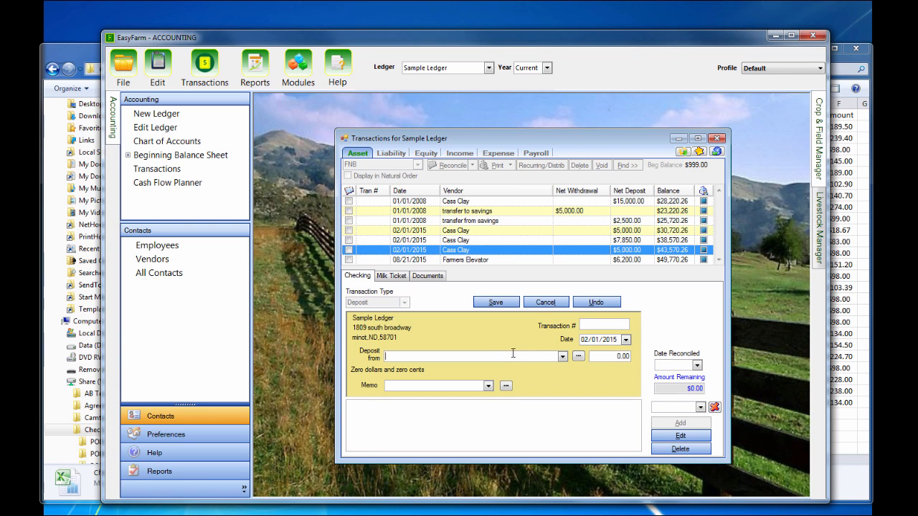
pyautogui.write('cass')
pyautogui.press('BackSpace')
pyautogui.press('BackSpace')
pyautogui.press('BackSpace')
pyautogui.press('BackSpace')
pyautogui.write('Cass Clay')
pyautogui.press('Tab')
pyautogui.write('7850')
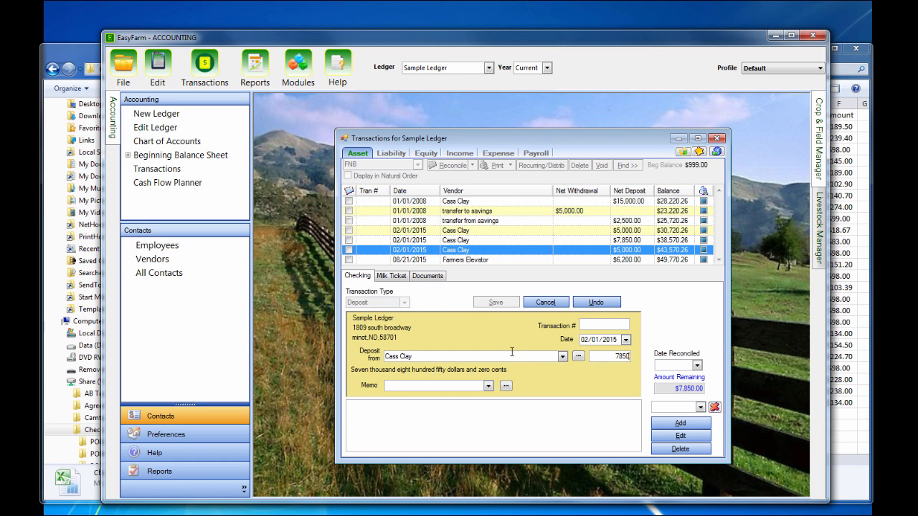
pyautogui.press('Tab')
pyautogui.write('Milk sales')
pyautogui.press('Tab')
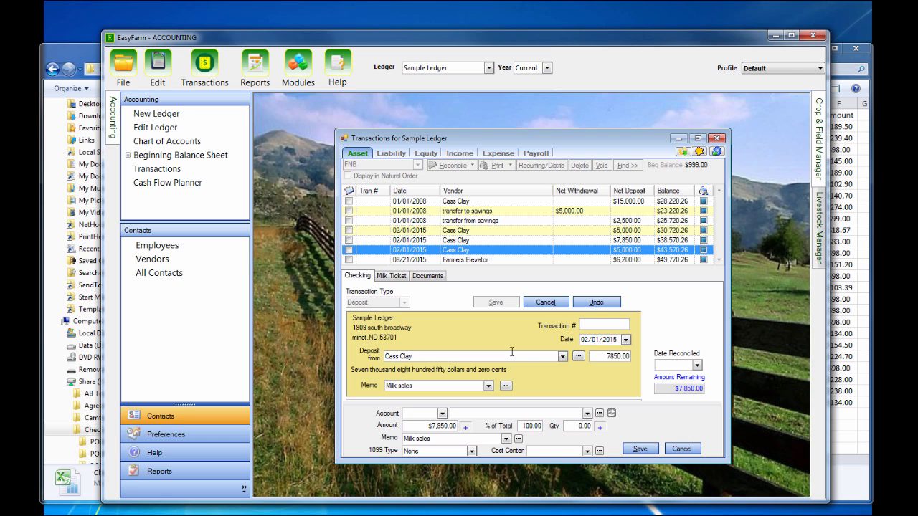
pyautogui.write('milk sales')
pyautogui.press('Tab')
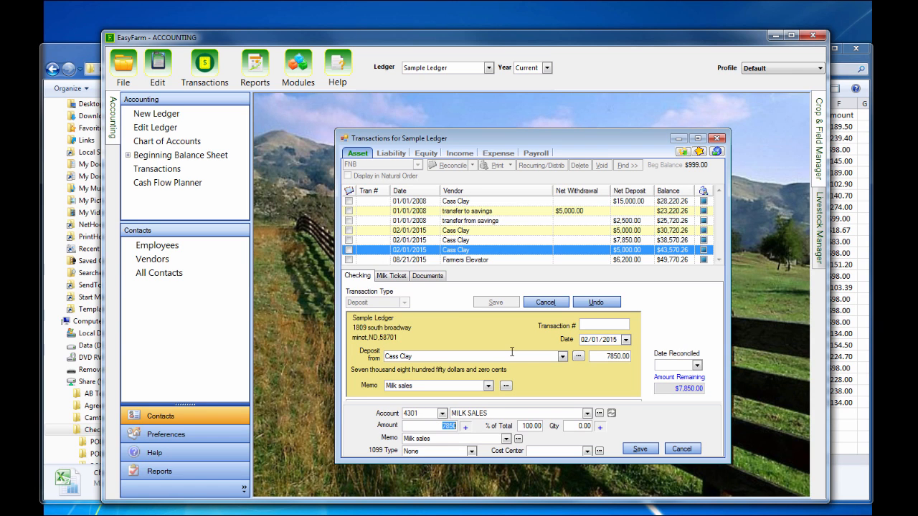
pyautogui.write('8000')
pyautogui.press('Tab')
pyautogui.hotkey('shift', 'Tab')
pyautogui.write('13000')
pyautogui.press('Tab')
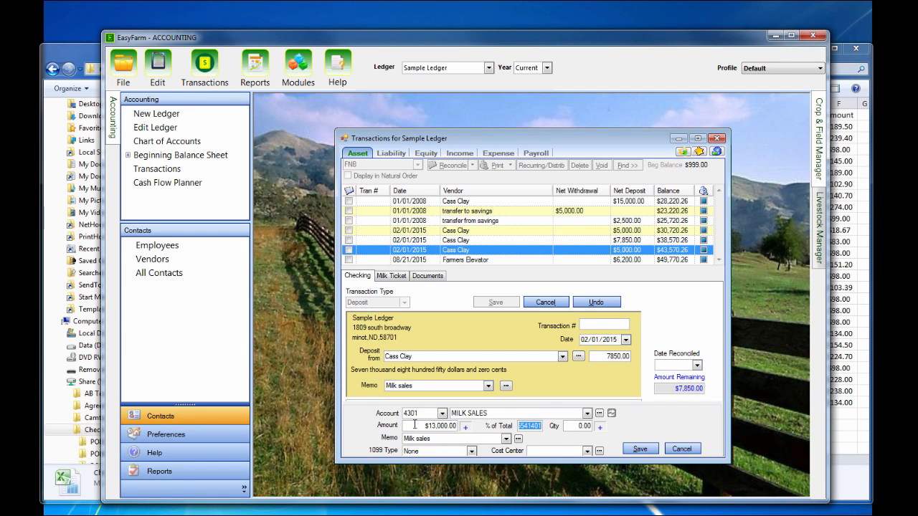
pyautogui.click(633, 451)
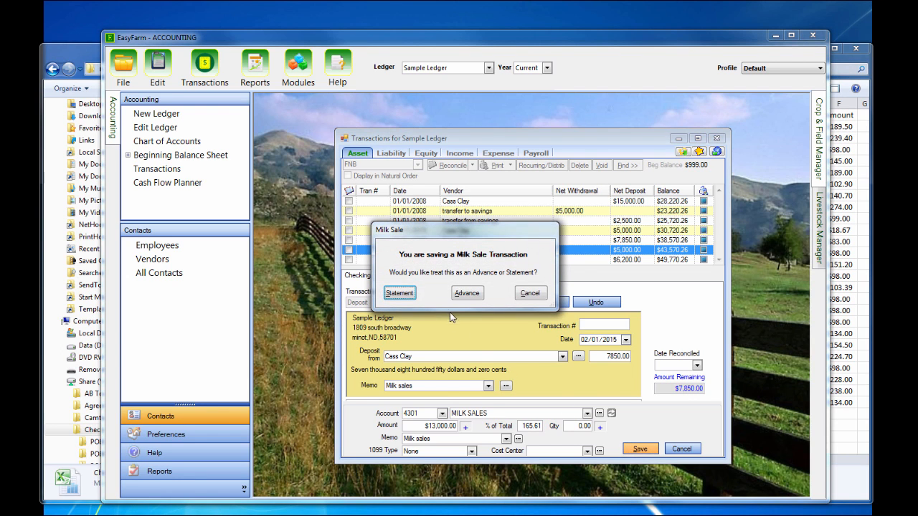
pyautogui.click(530, 293)
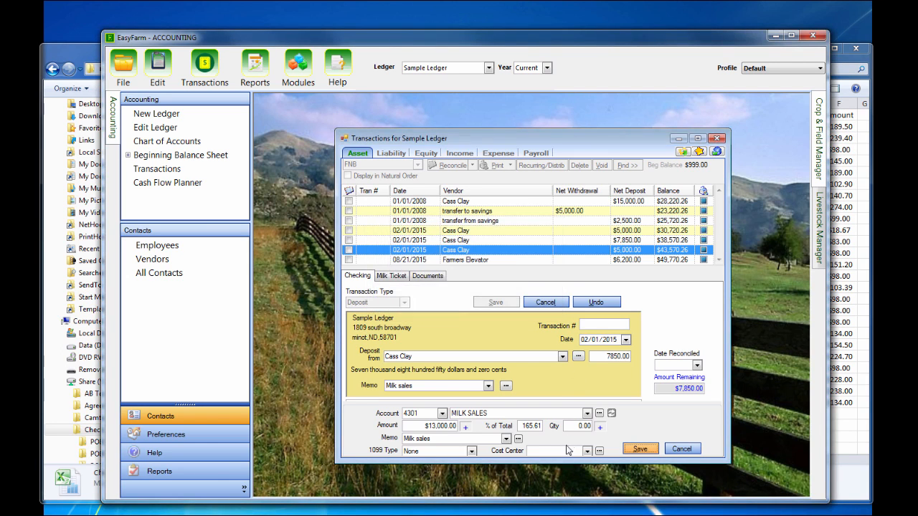
pyautogui.click(639, 449)
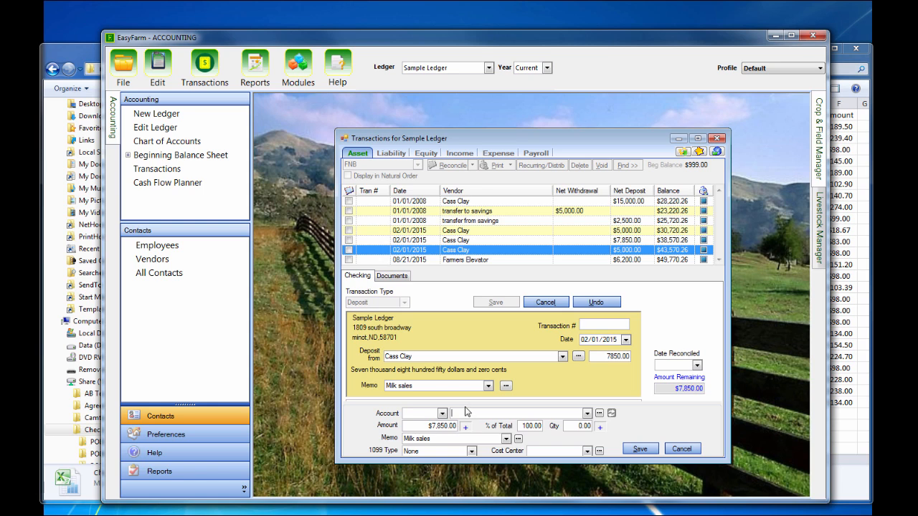
# Distribute the deposit to Milk Sales with an amount of 13000 and the Dairy cost center, and save it as a statement.
pyautogui.write('milk d s')
pyautogui.press('Tab')
pyautogui.write('13000')
pyautogui.press('Tab')
pyautogui.press('Tab')
pyautogui.press('Tab')
pyautogui.press('Tab')
pyautogui.press('Tab')
pyautogui.write('Dairy')
pyautogui.press('Tab')
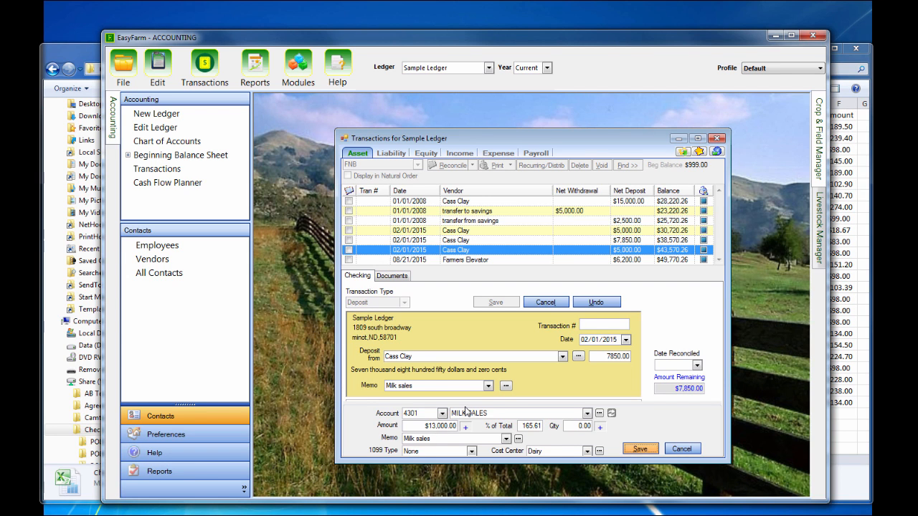
pyautogui.press('Return')
pyautogui.press('Return')
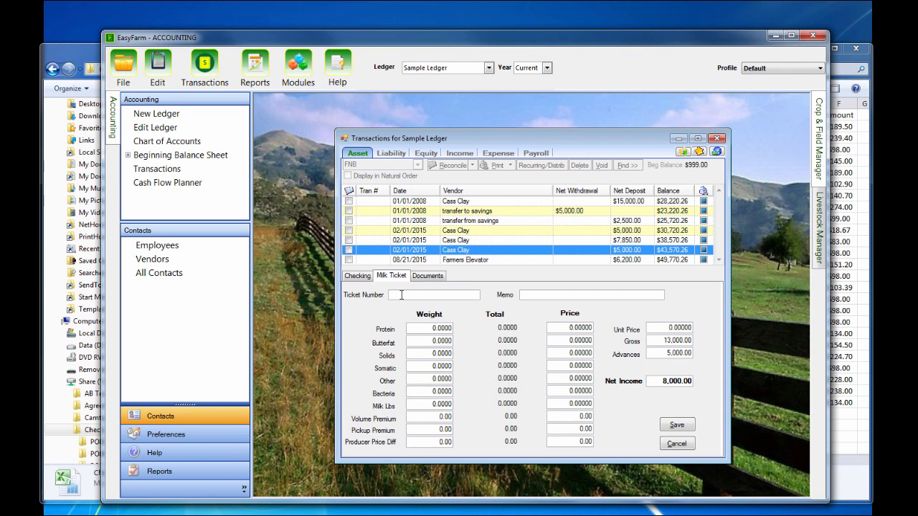
# Enter 999 as the milk ticket number and save the ticket.
pyautogui.click(401, 294)
pyautogui.write('999')
pyautogui.click(677, 425)
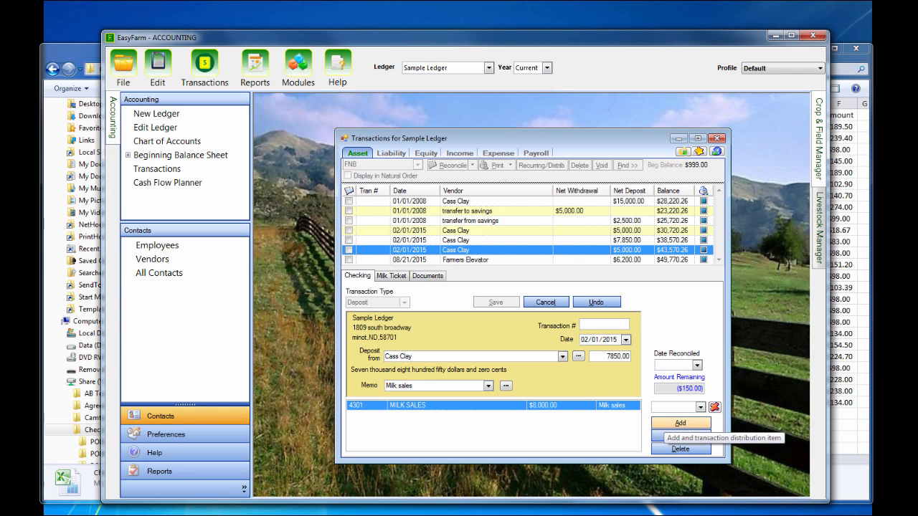
# Add a distribution line of $50 to Misc Dairy Expense and save it.
pyautogui.click(680, 423)
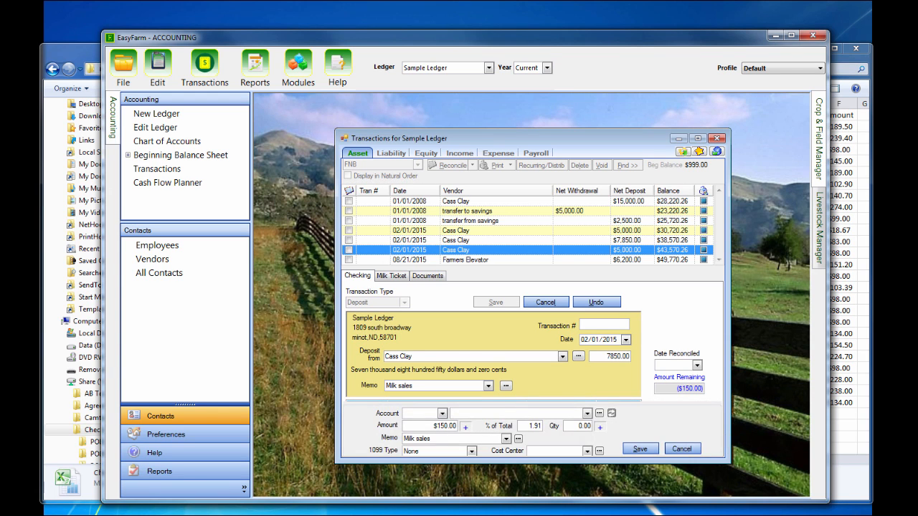
pyautogui.write('milk')
pyautogui.press('BackSpace')
pyautogui.press('BackSpace')
pyautogui.press('BackSpace')
pyautogui.write('sc')
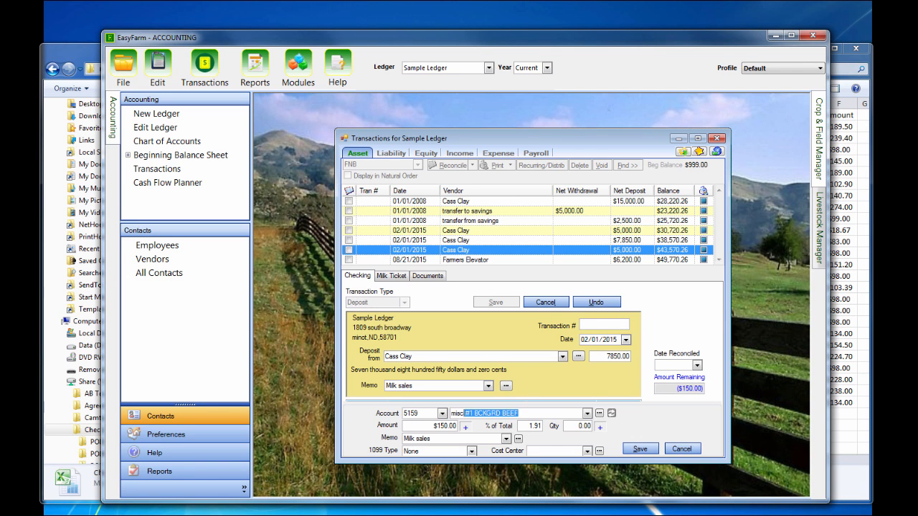
pyautogui.write(' d')
pyautogui.press('Tab')
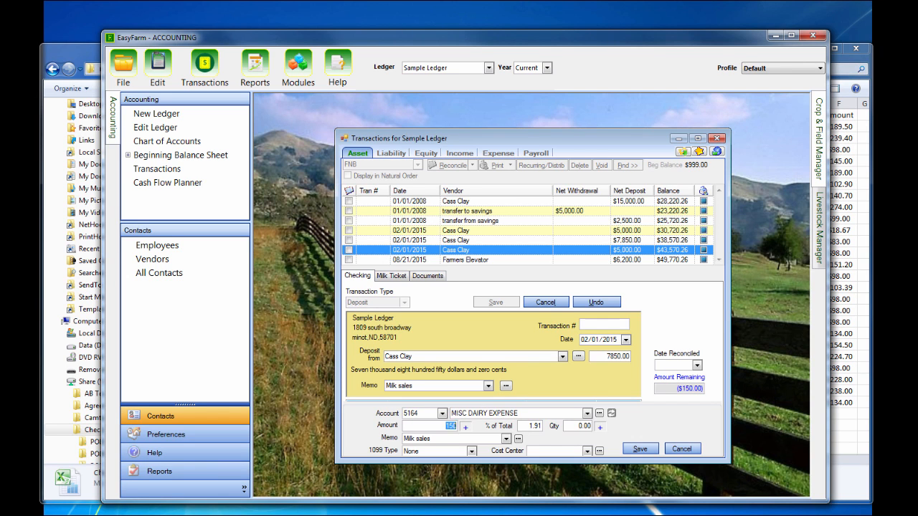
pyautogui.write('50')
pyautogui.press('Tab')
pyautogui.click(640, 448)
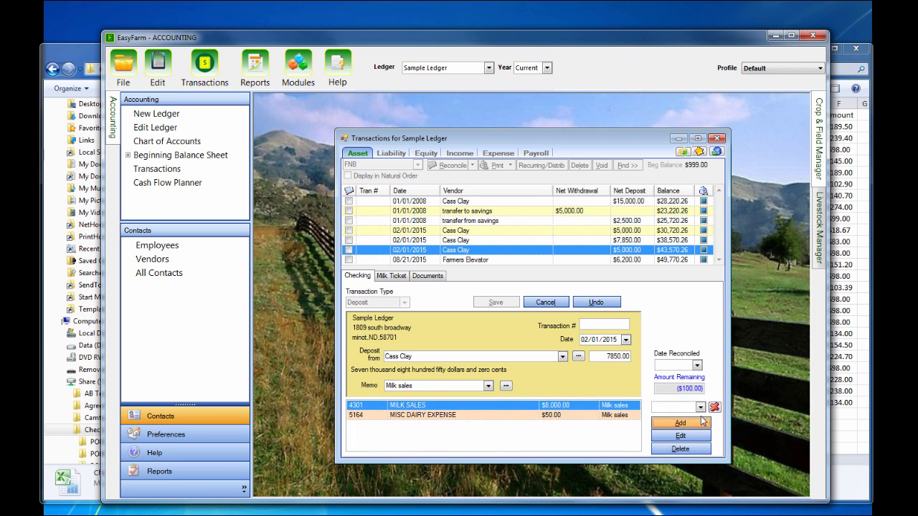
# Add a distribution line of $100 to Milk Hauling and save the completed deposit.
pyautogui.click(703, 422)
pyautogui.write('milk HAULING')
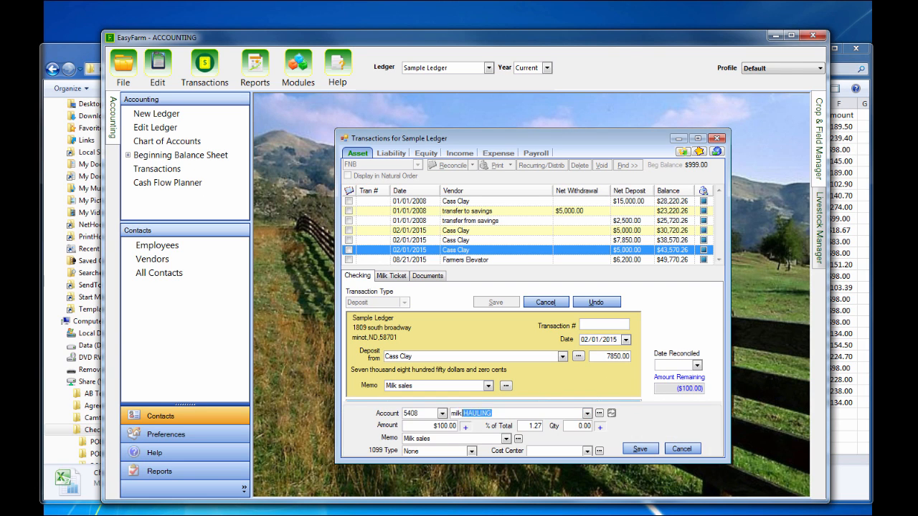
pyautogui.press('Tab')
pyautogui.press('Tab')
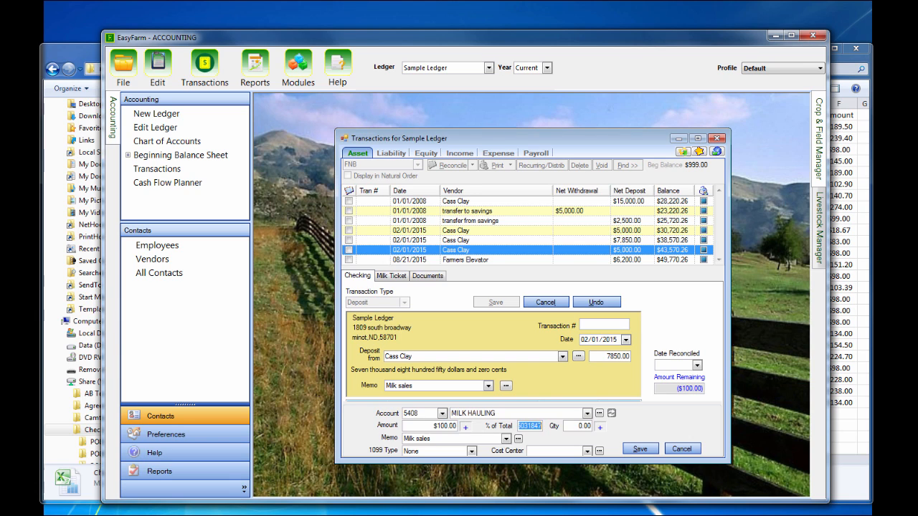
pyautogui.click(638, 450)
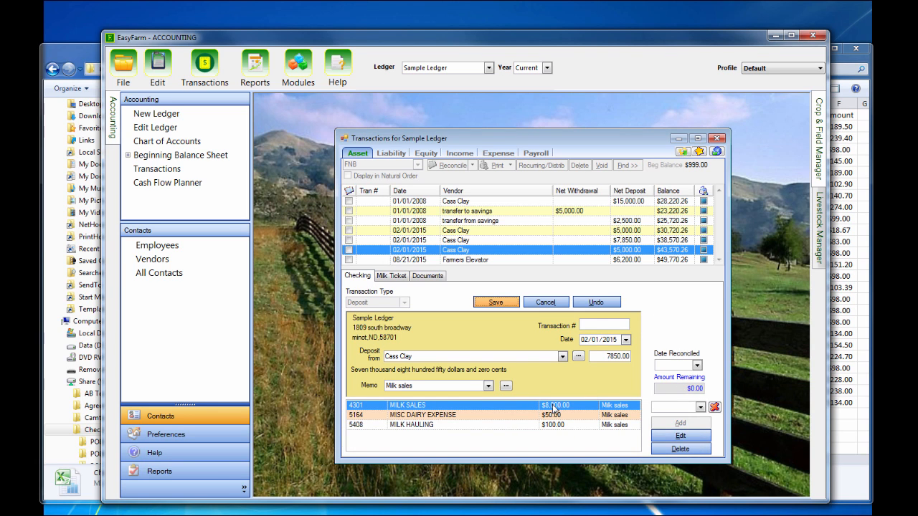
pyautogui.click(488, 305)
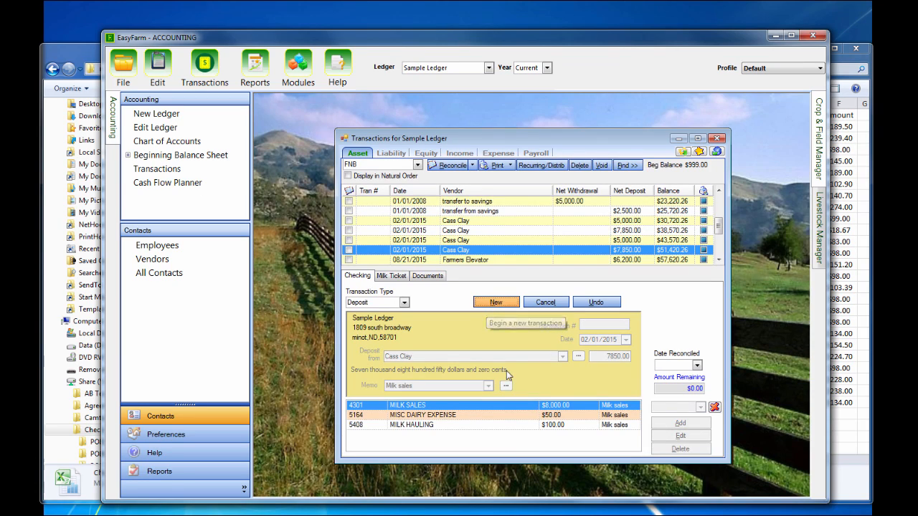